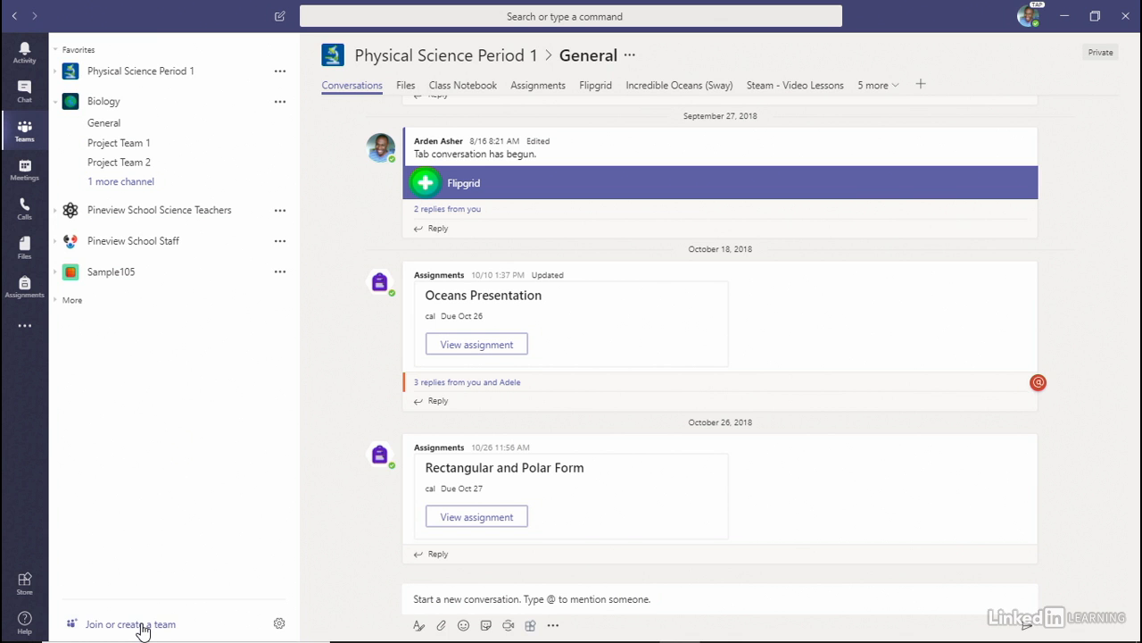
- Go to the Join or create a team page from the Teams list
{"action": "left_click", "coordinate": [141, 628]}
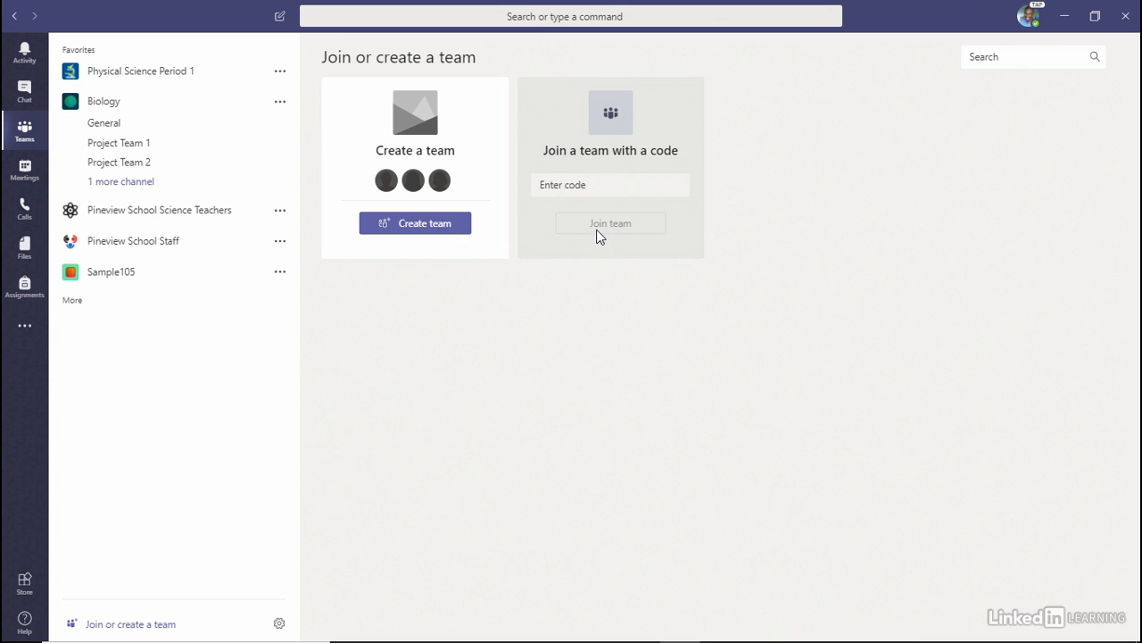
- Start a new team and choose the Classes team type
{"action": "left_click", "coordinate": [419, 224]}
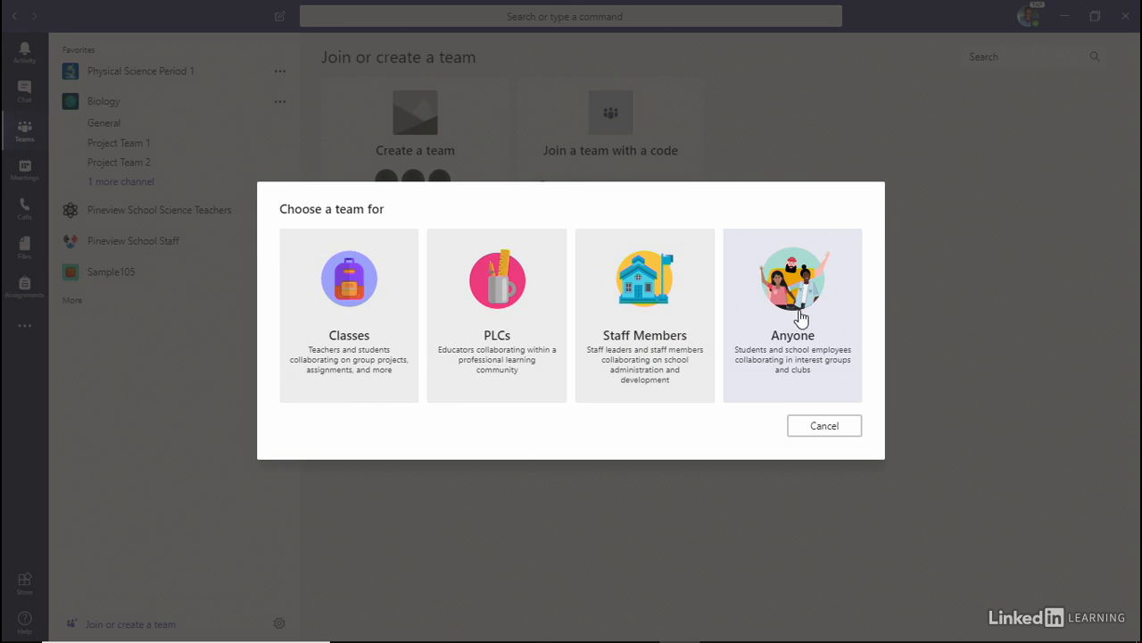
{"action": "left_click", "coordinate": [344, 294]}
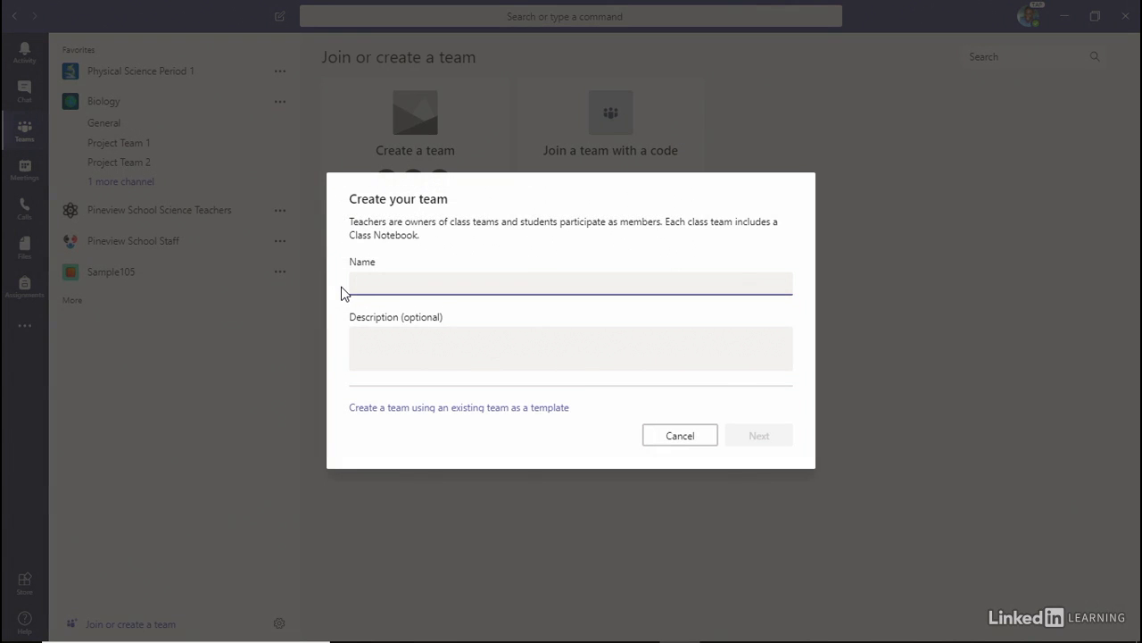
- Name the class team '21st Century Communications', leave the description empty, and create it
{"action": "type", "text": "21st Century Communications"}
{"action": "left_click", "coordinate": [399, 343]}
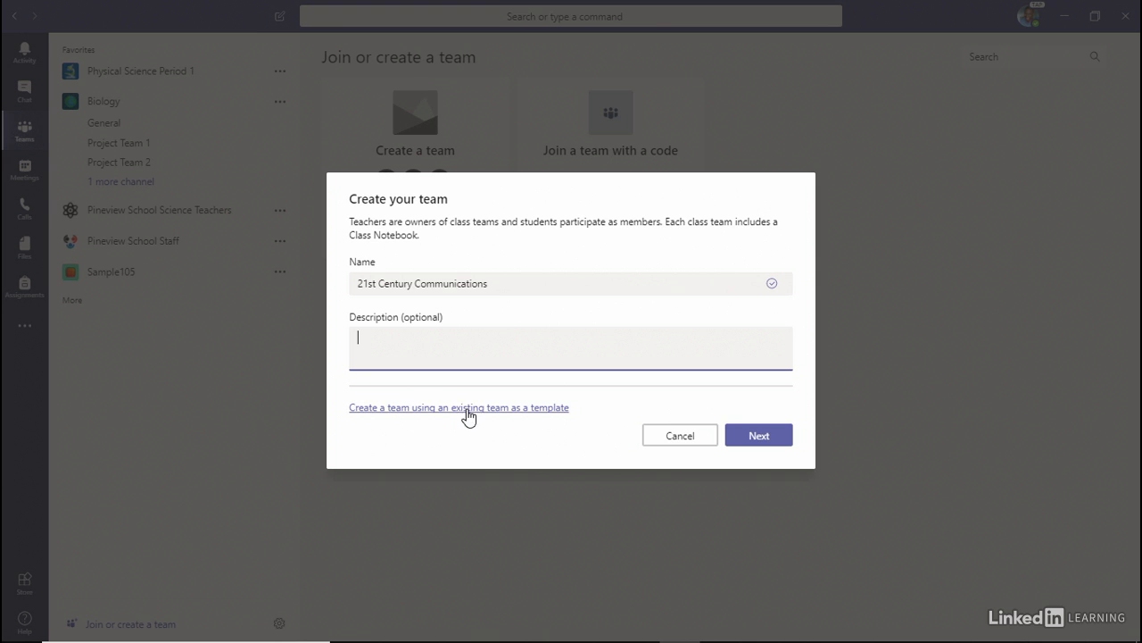
{"action": "left_click", "coordinate": [777, 435]}
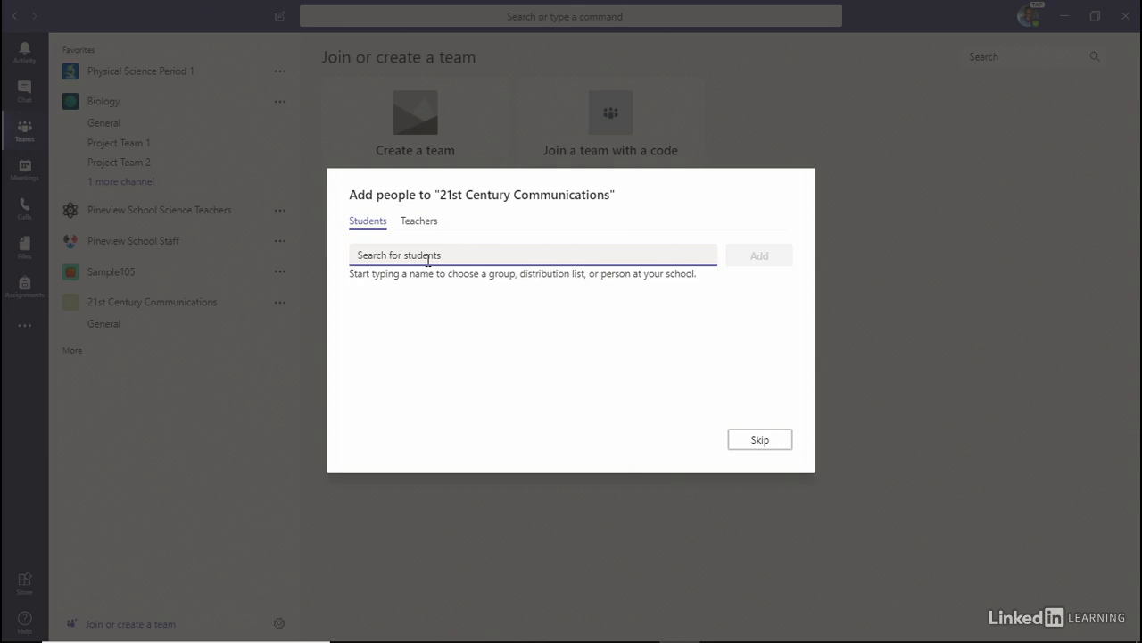
- Pick four students by searching 'a', 'b', 'c' and 'd' in the Students tab
{"action": "type", "text": "a"}
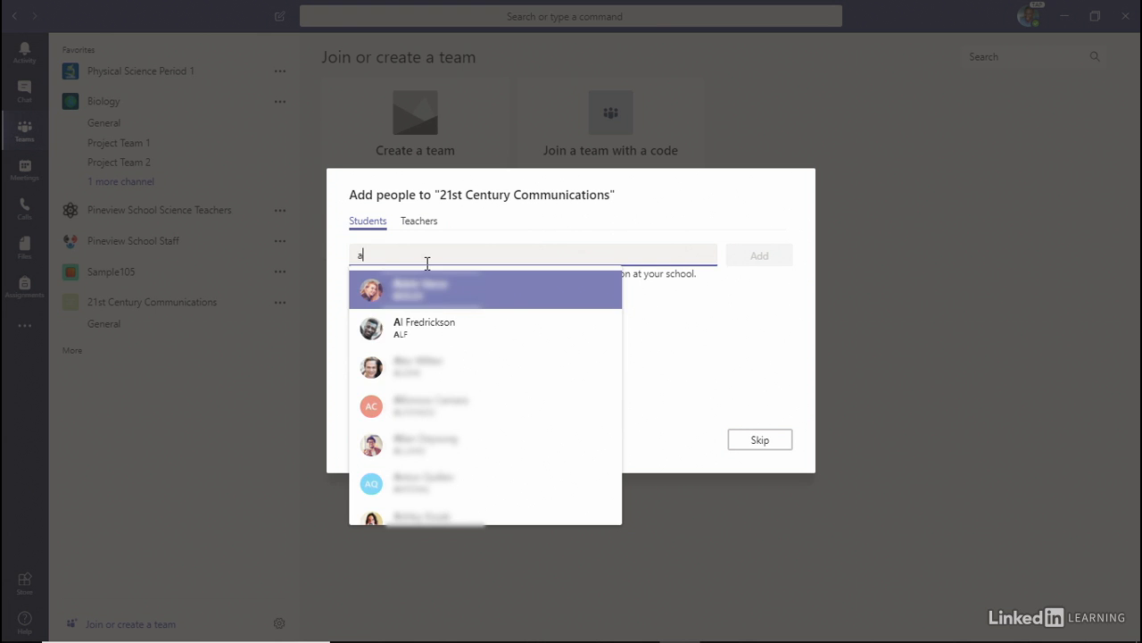
{"action": "left_click", "coordinate": [424, 328]}
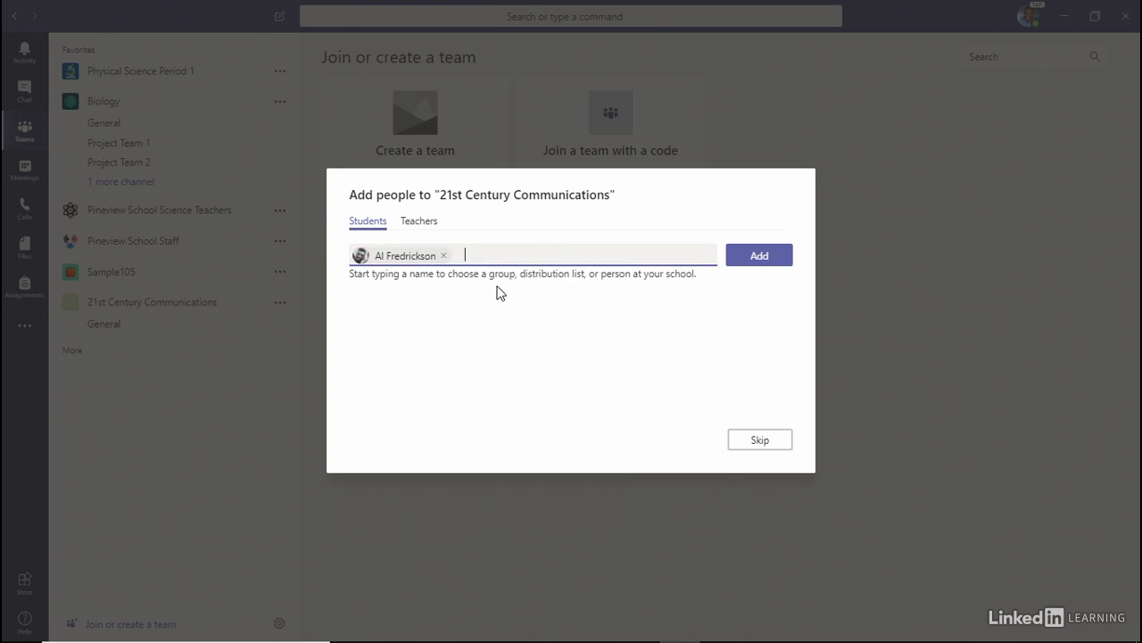
{"action": "type", "text": "b"}
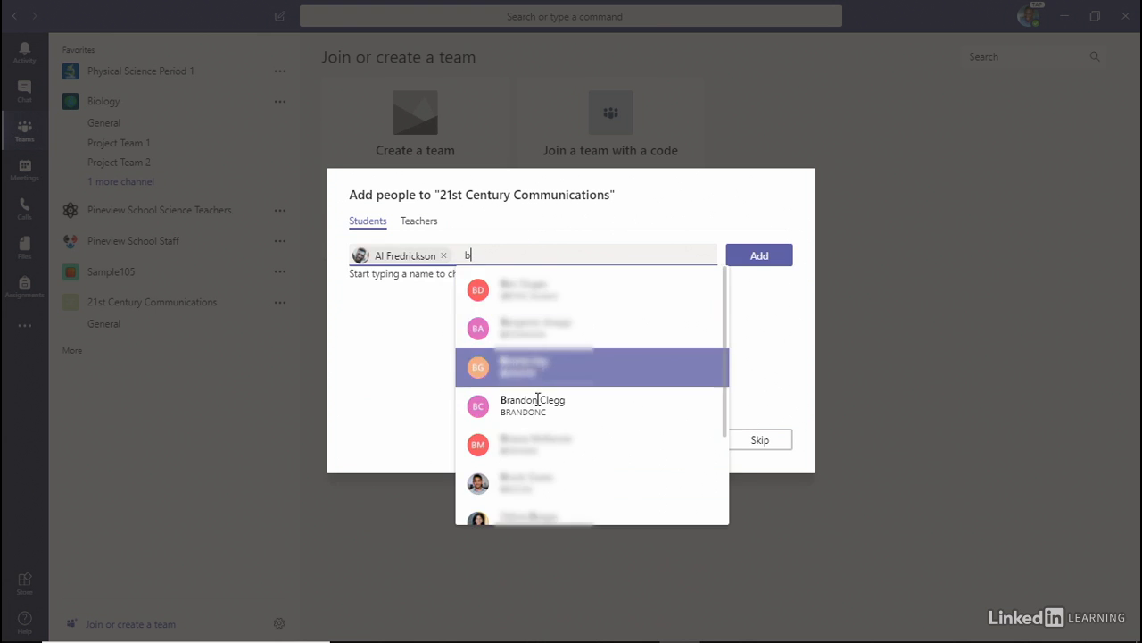
{"action": "left_click", "coordinate": [540, 414]}
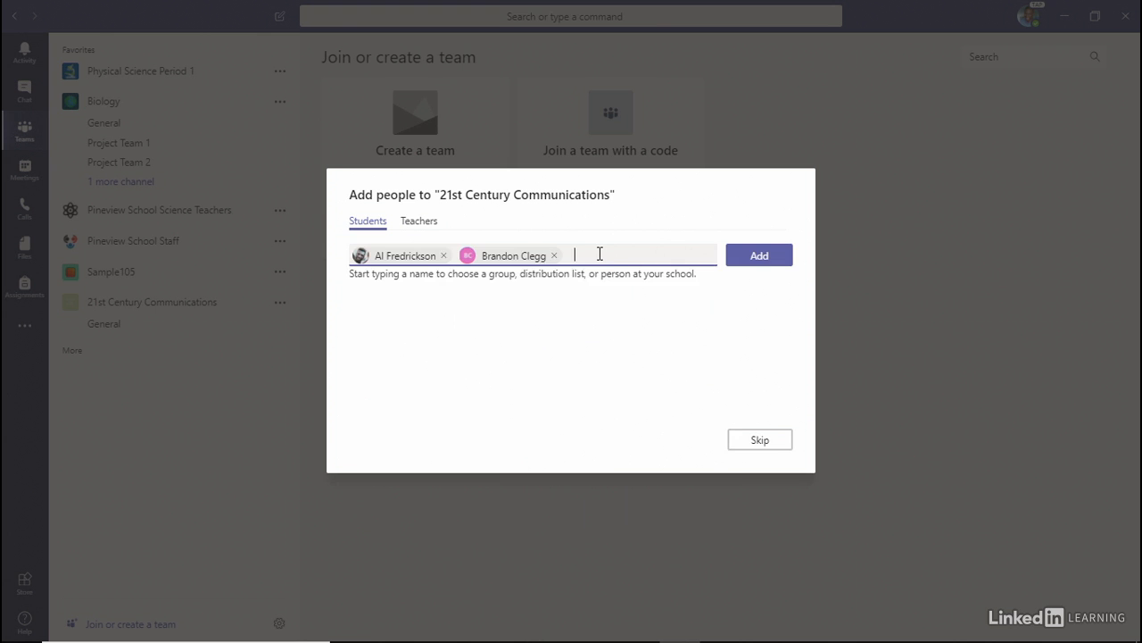
{"action": "type", "text": "c"}
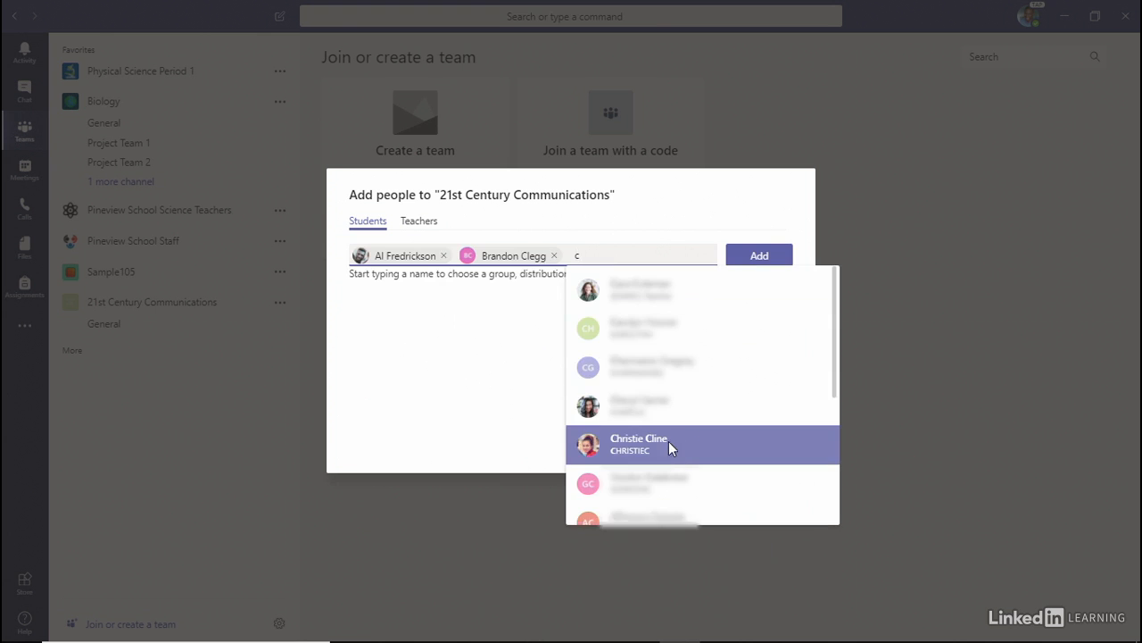
{"action": "left_click", "coordinate": [670, 446]}
{"action": "type", "text": "d"}
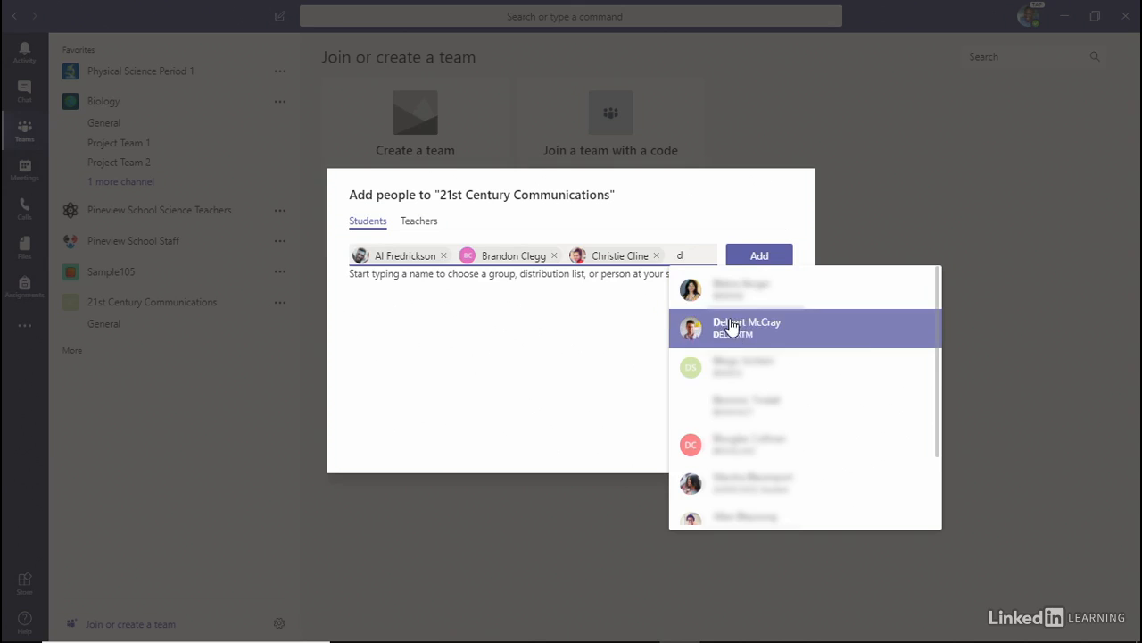
{"action": "left_click", "coordinate": [752, 335]}
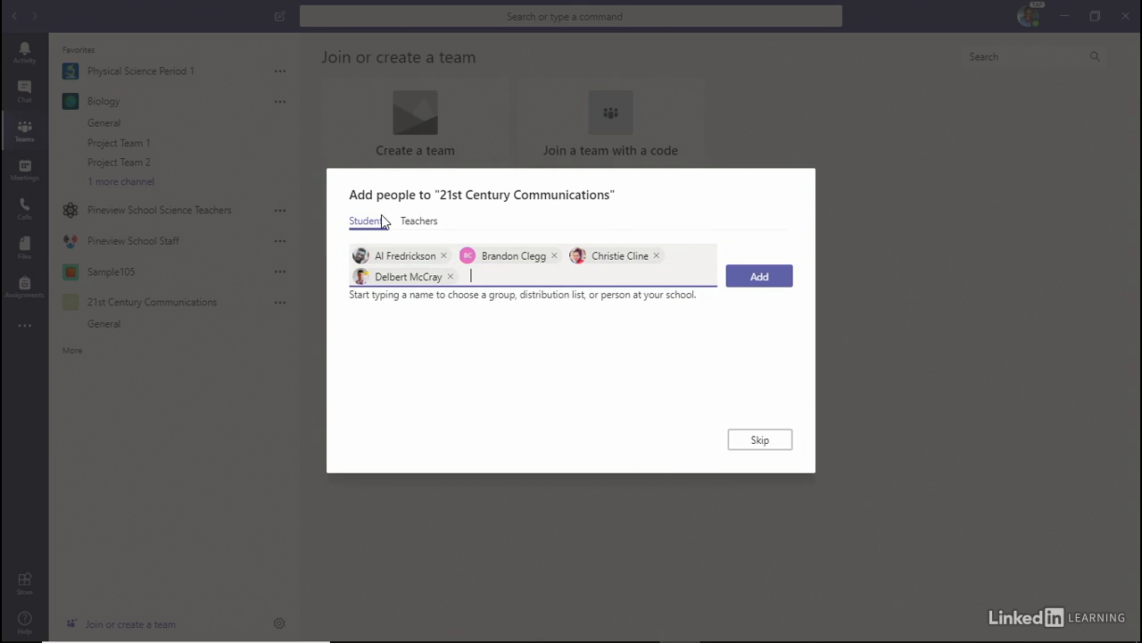
- Check the Teachers tab, then add the four selected students to the team
{"action": "left_click", "coordinate": [425, 220]}
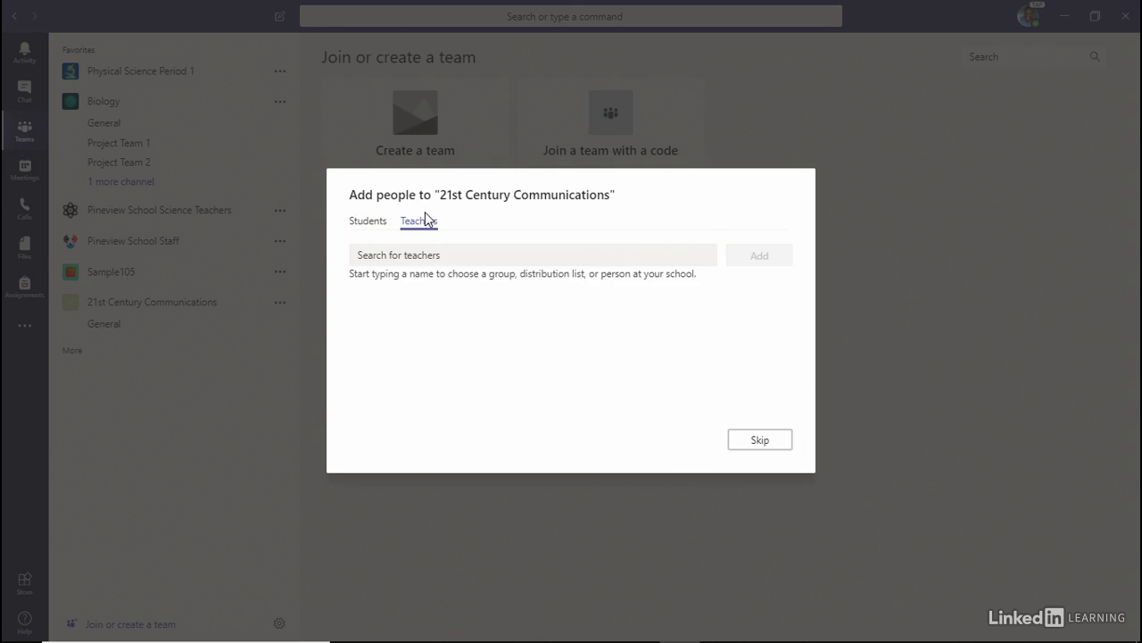
{"action": "left_click", "coordinate": [378, 224]}
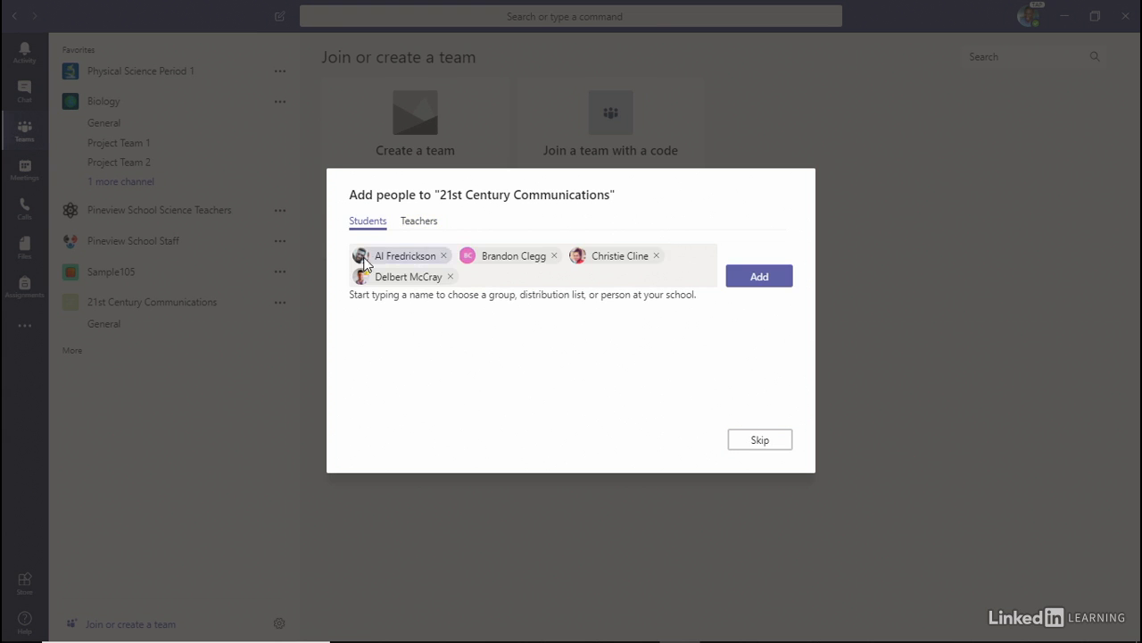
{"action": "left_click", "coordinate": [760, 278]}
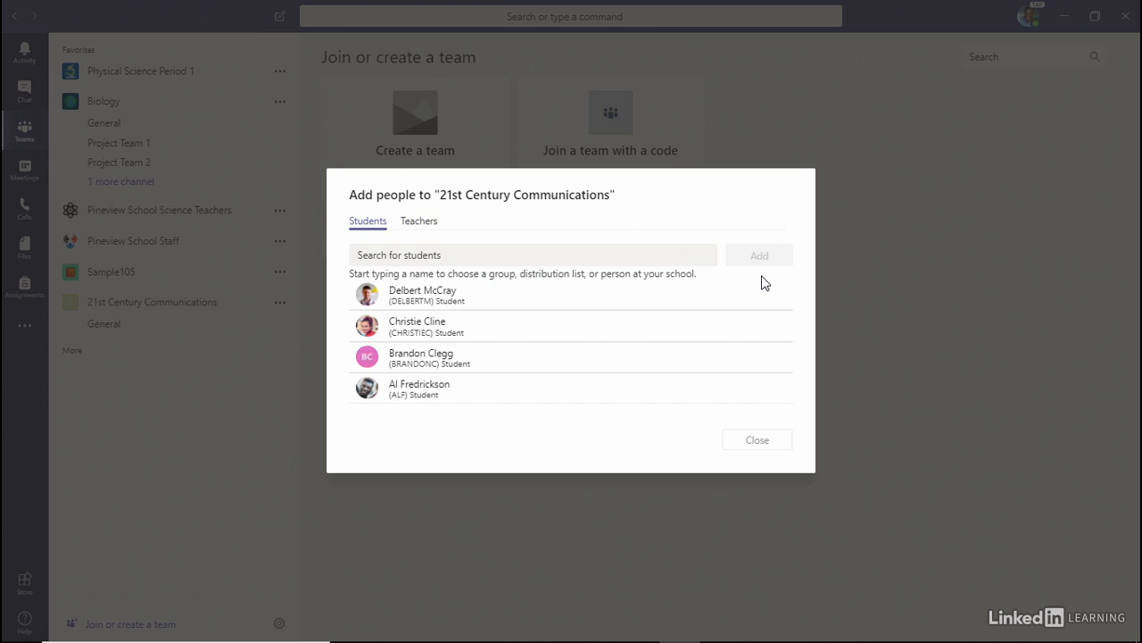
- Close the Add people dialog and open the team's General channel
{"action": "left_click", "coordinate": [775, 443]}
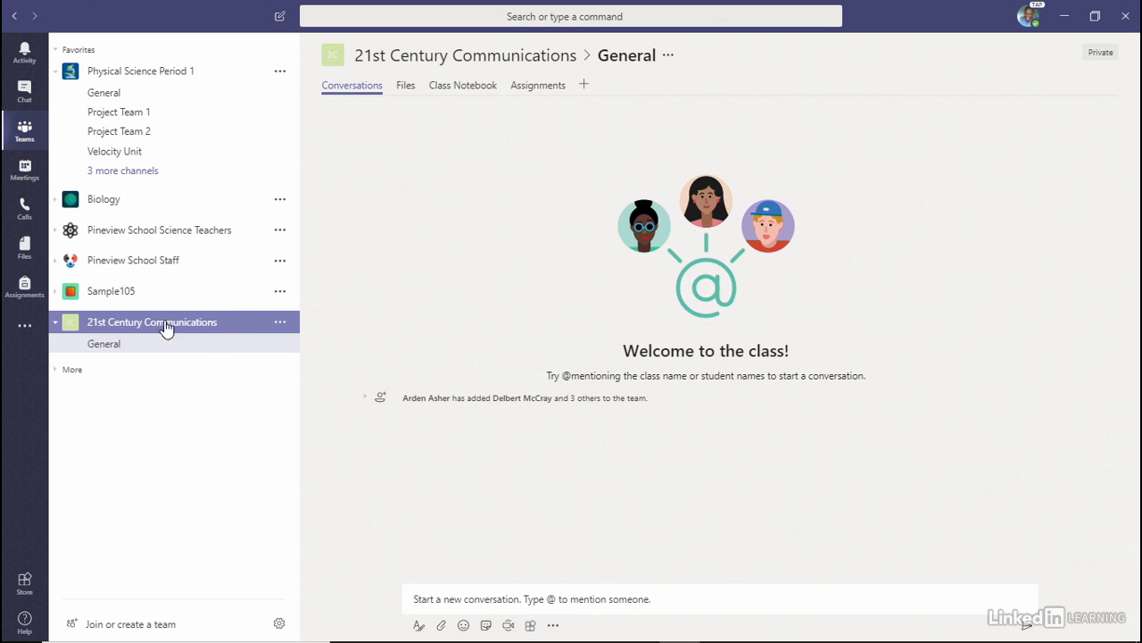
{"action": "left_click", "coordinate": [109, 347]}
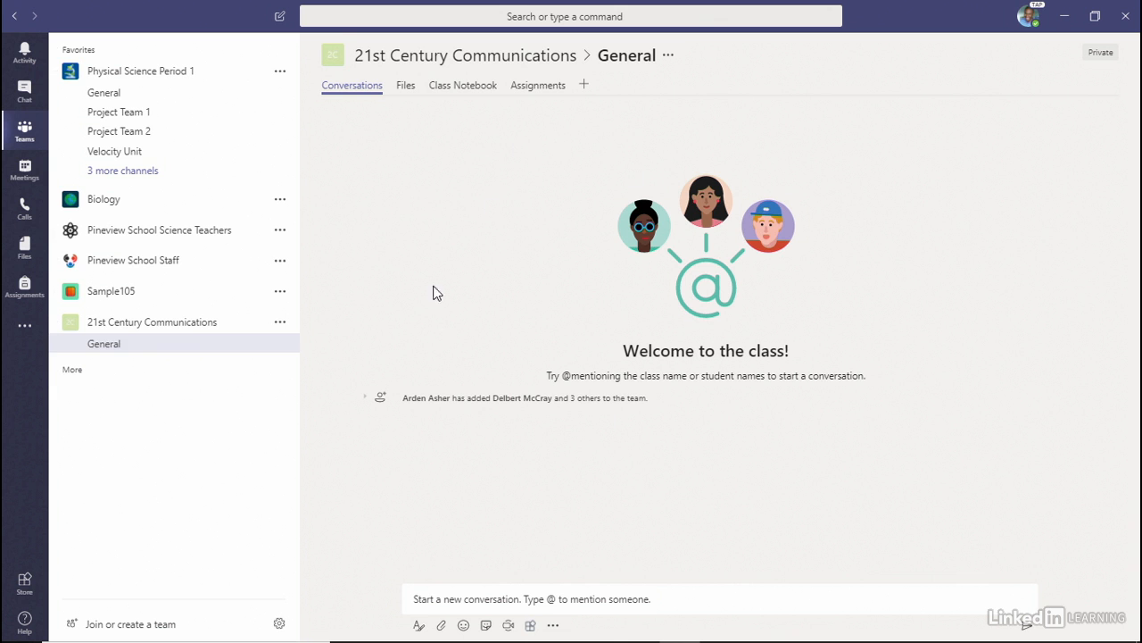
- Add a channel named 'Group 1' to the 21st Century Communications team
{"action": "left_click", "coordinate": [282, 329]}
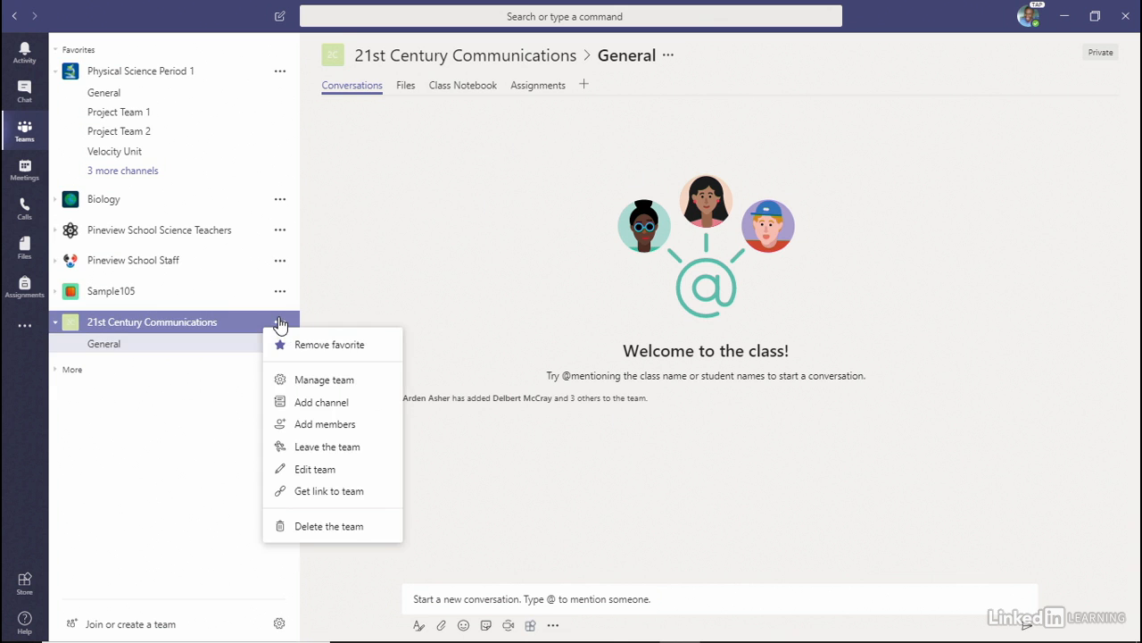
{"action": "left_click", "coordinate": [316, 403]}
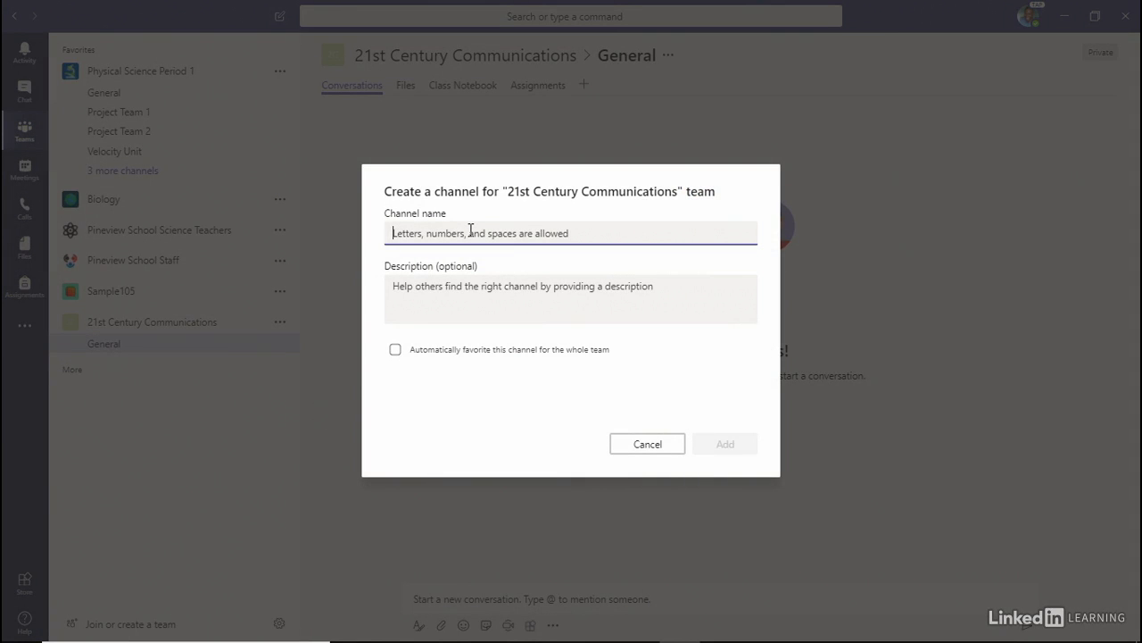
{"action": "type", "text": "Group 1"}
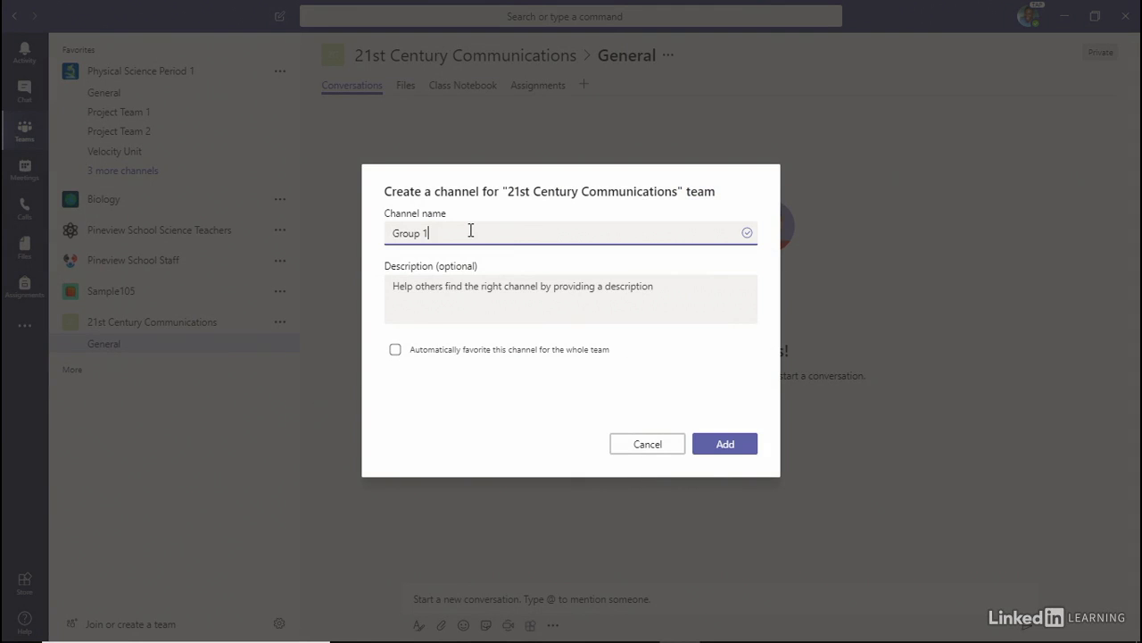
{"action": "left_click", "coordinate": [705, 443]}
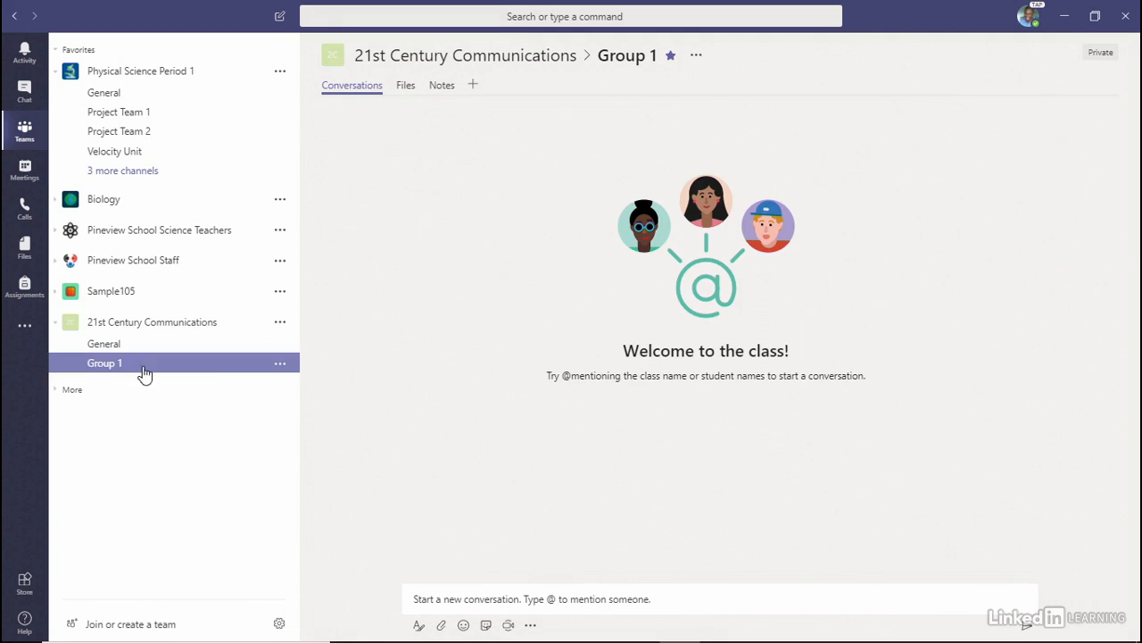
- Add a second channel named 'Group 2', then view the new channels
{"action": "left_click", "coordinate": [280, 324]}
{"action": "left_click", "coordinate": [321, 405]}
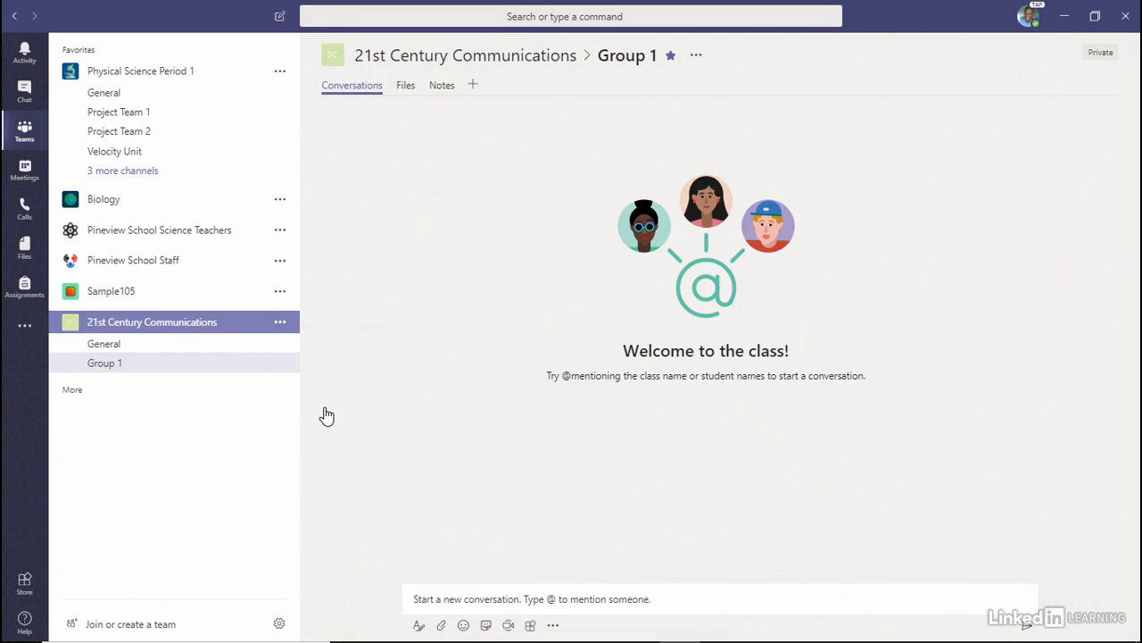
{"action": "type", "text": "Group 2"}
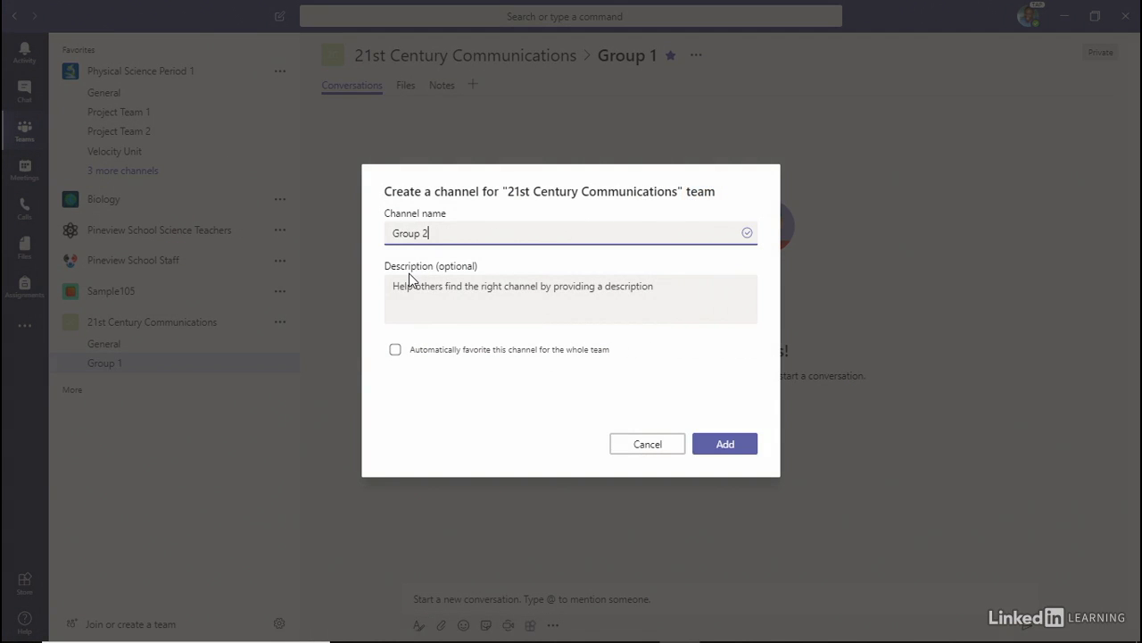
{"action": "left_click", "coordinate": [724, 442]}
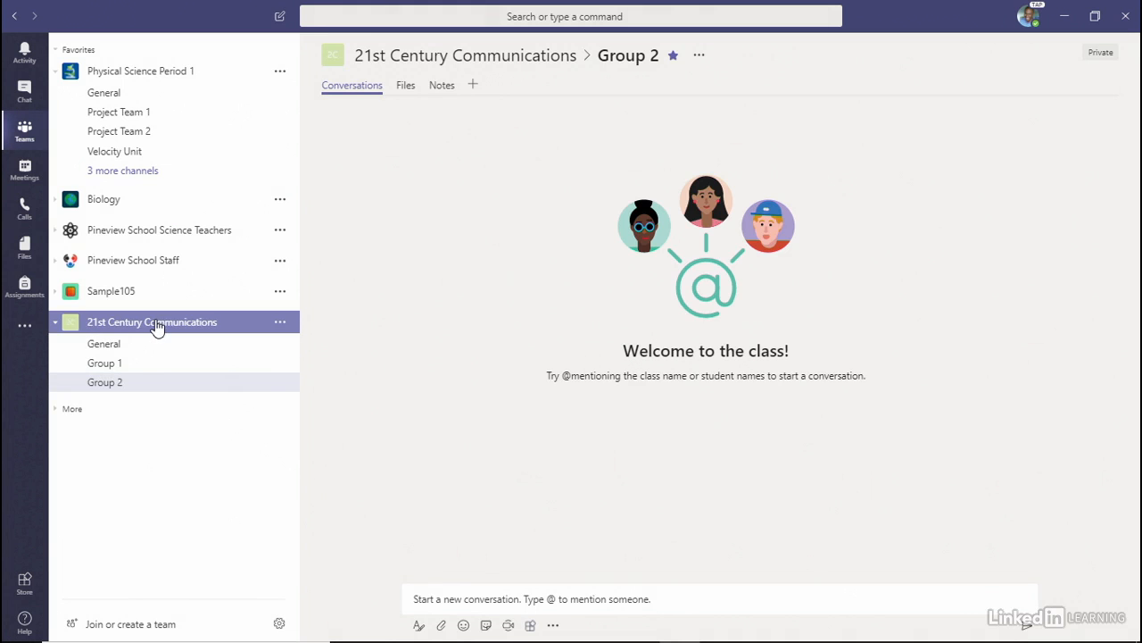
{"action": "left_click", "coordinate": [114, 374]}
- Go from Group 2 to General and review the member and channel creation messages
{"action": "left_click", "coordinate": [111, 384]}
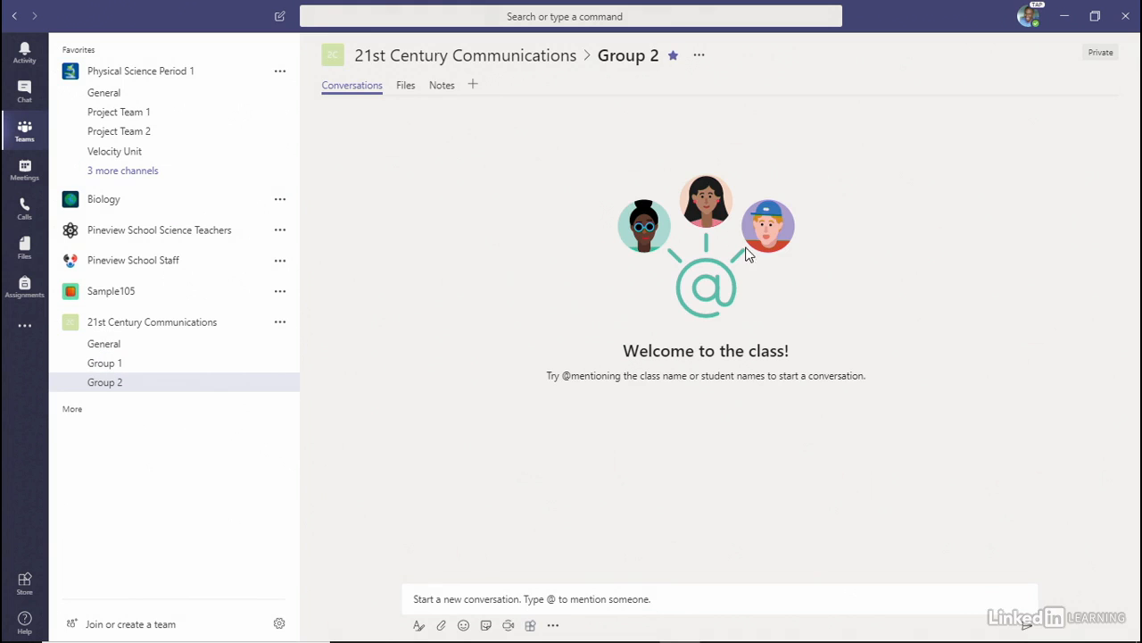
{"action": "left_click", "coordinate": [115, 345]}
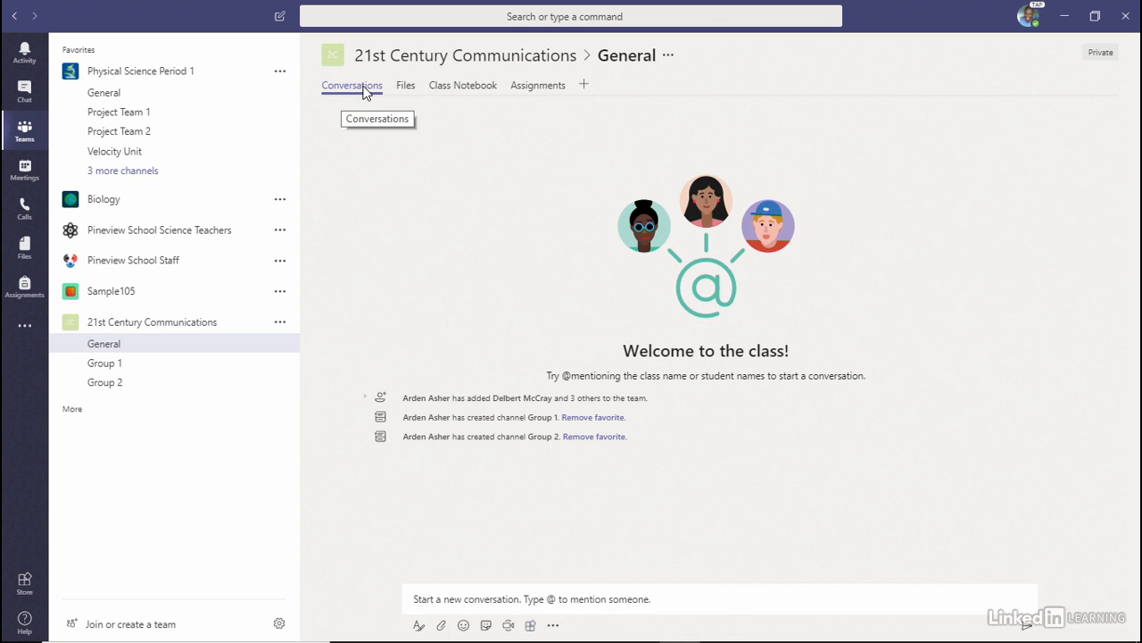
{"action": "left_click", "coordinate": [558, 596]}
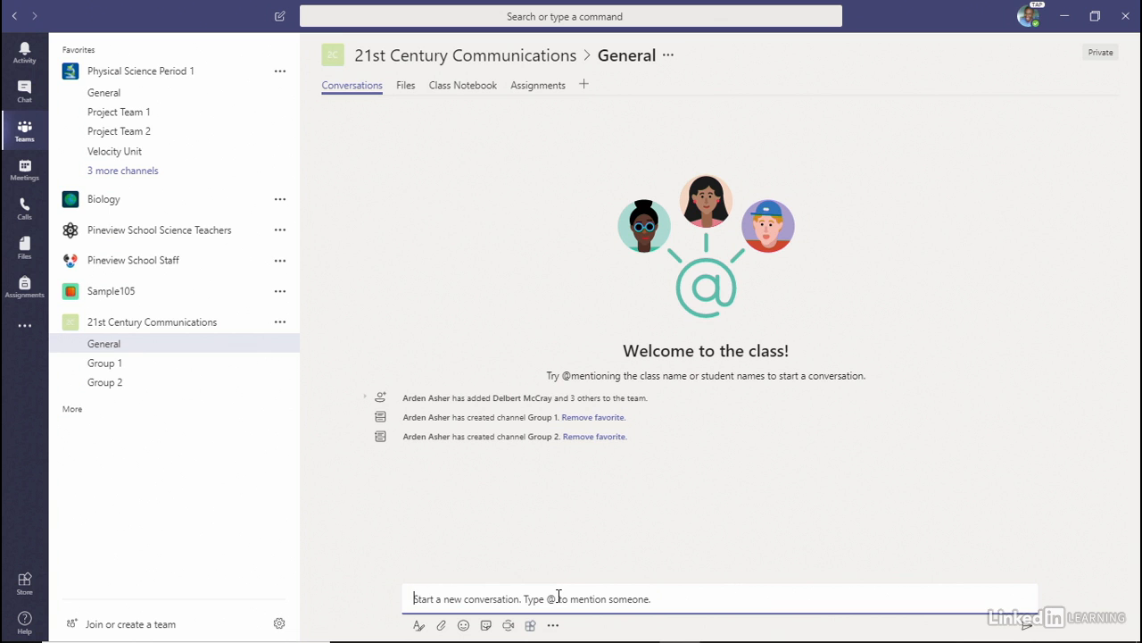
- View the General channel's Files tab, then its Class Notebook tab
{"action": "left_click", "coordinate": [406, 86]}
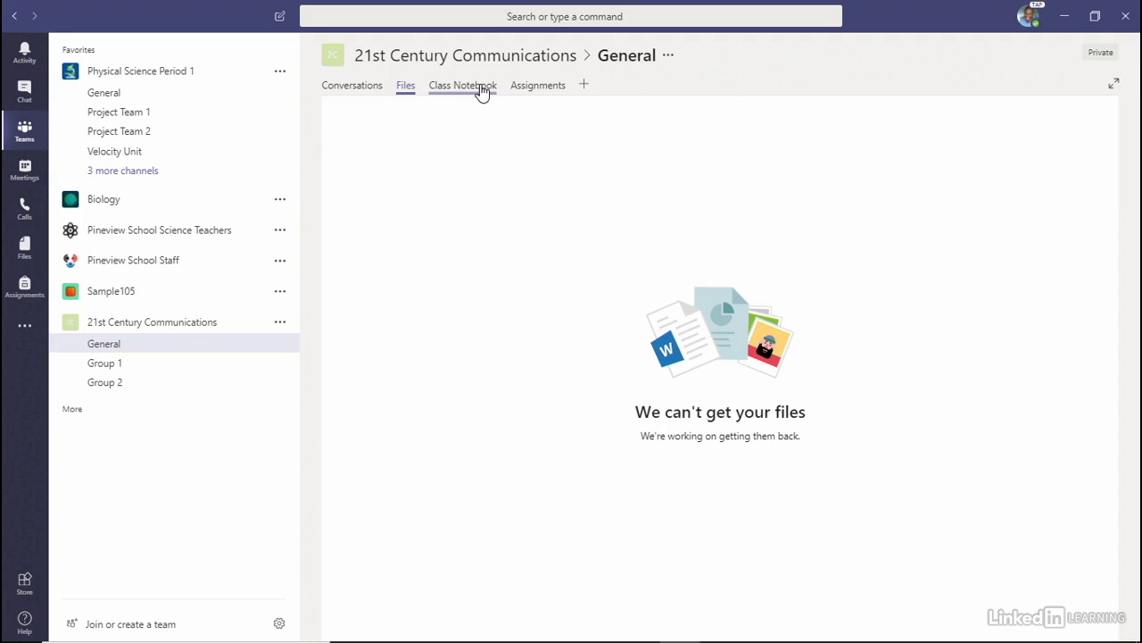
{"action": "left_click", "coordinate": [481, 87]}
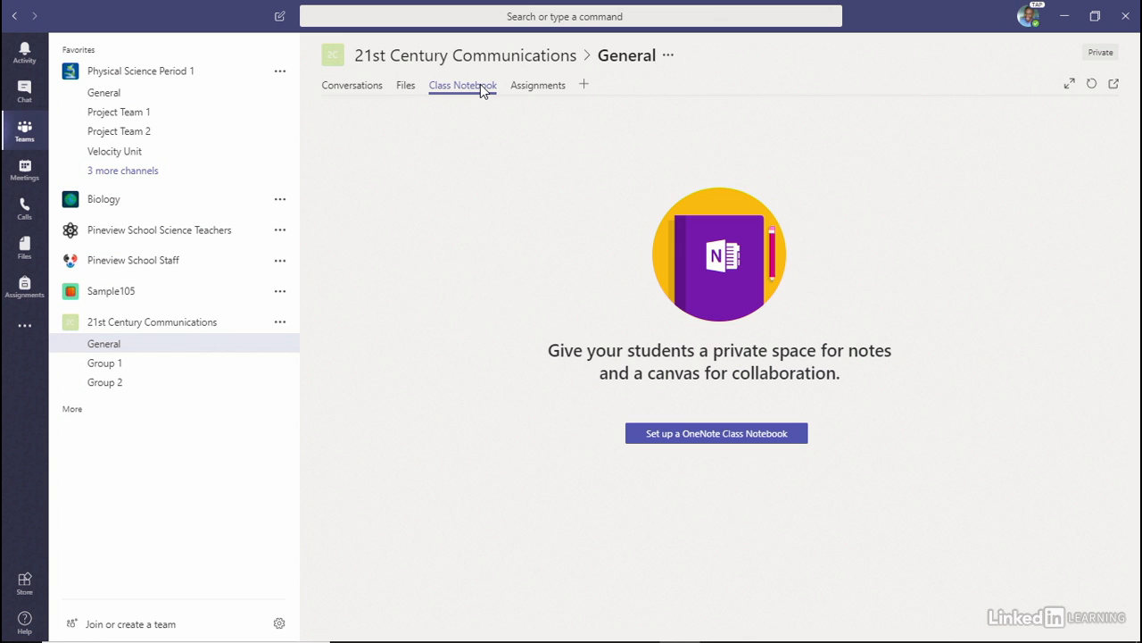
- Check the empty Assignments tab, browse tab apps without adding one, then return to General
{"action": "left_click", "coordinate": [552, 86]}
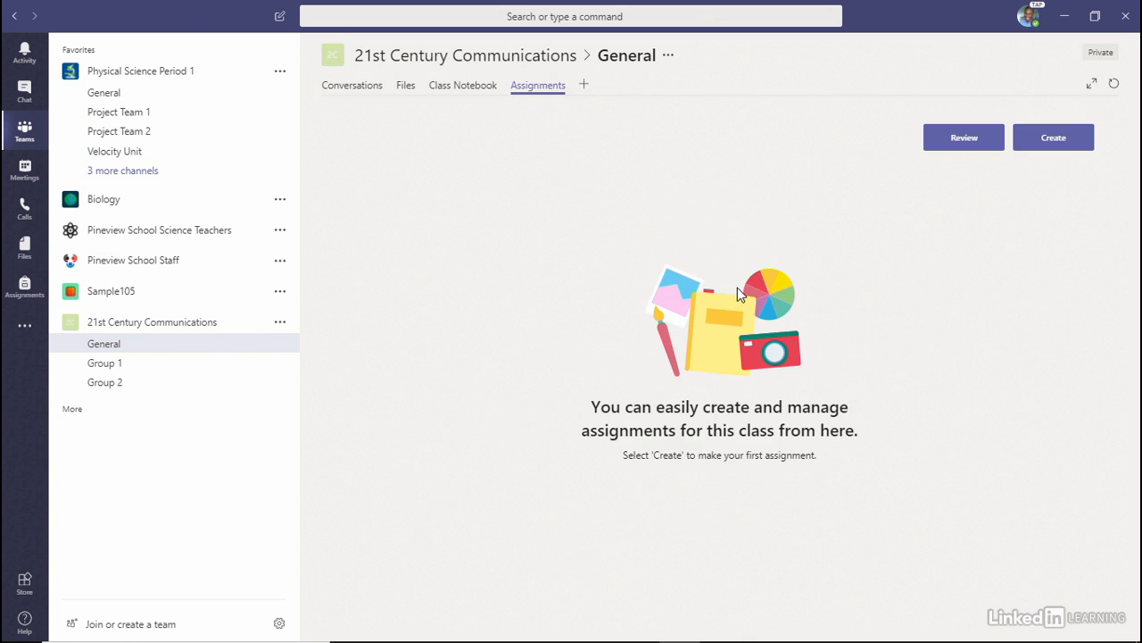
{"action": "left_click", "coordinate": [587, 85]}
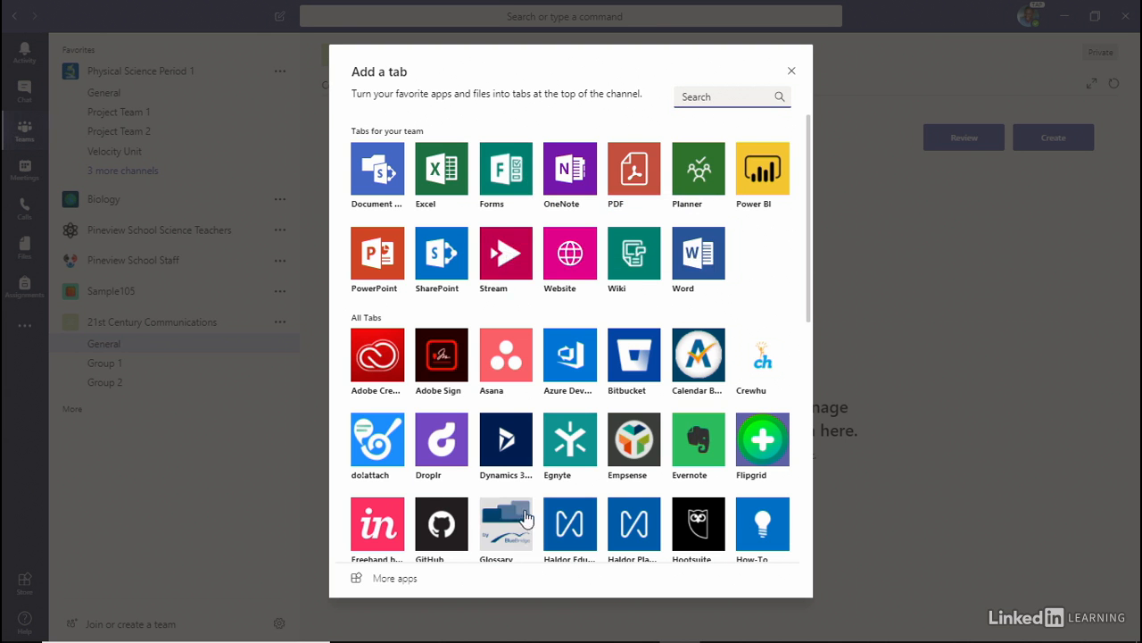
{"action": "scroll", "coordinate": [645, 479], "scroll_direction": "down", "scroll_amount": 5}
{"action": "scroll", "coordinate": [645, 477], "scroll_direction": "down", "scroll_amount": 2}
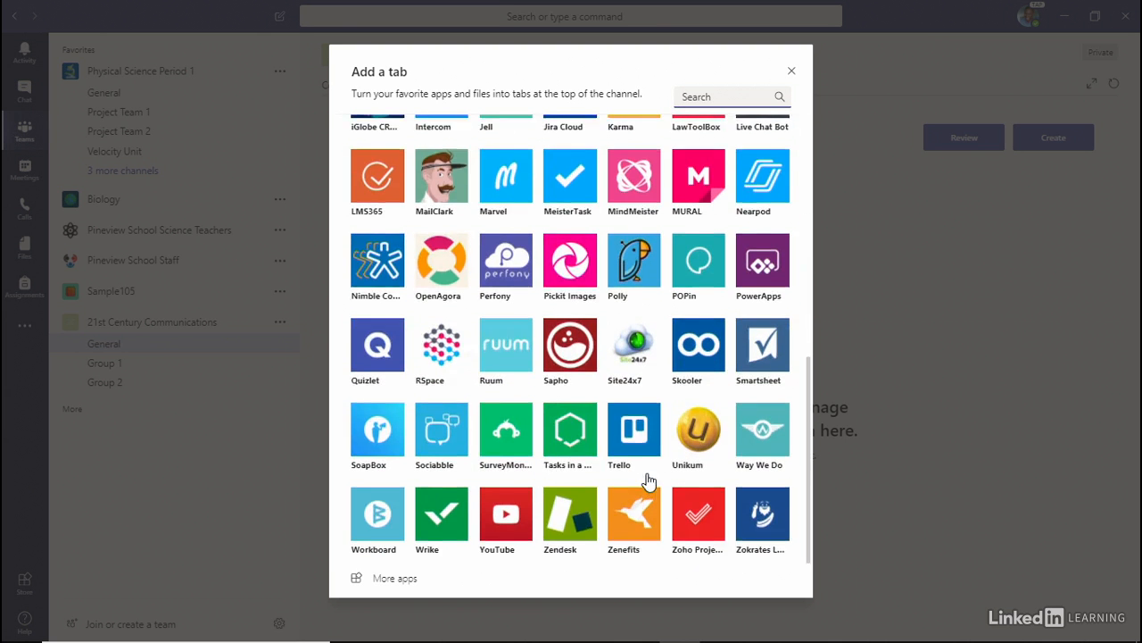
{"action": "scroll", "coordinate": [645, 473], "scroll_direction": "up", "scroll_amount": 7}
{"action": "left_click", "coordinate": [791, 70]}
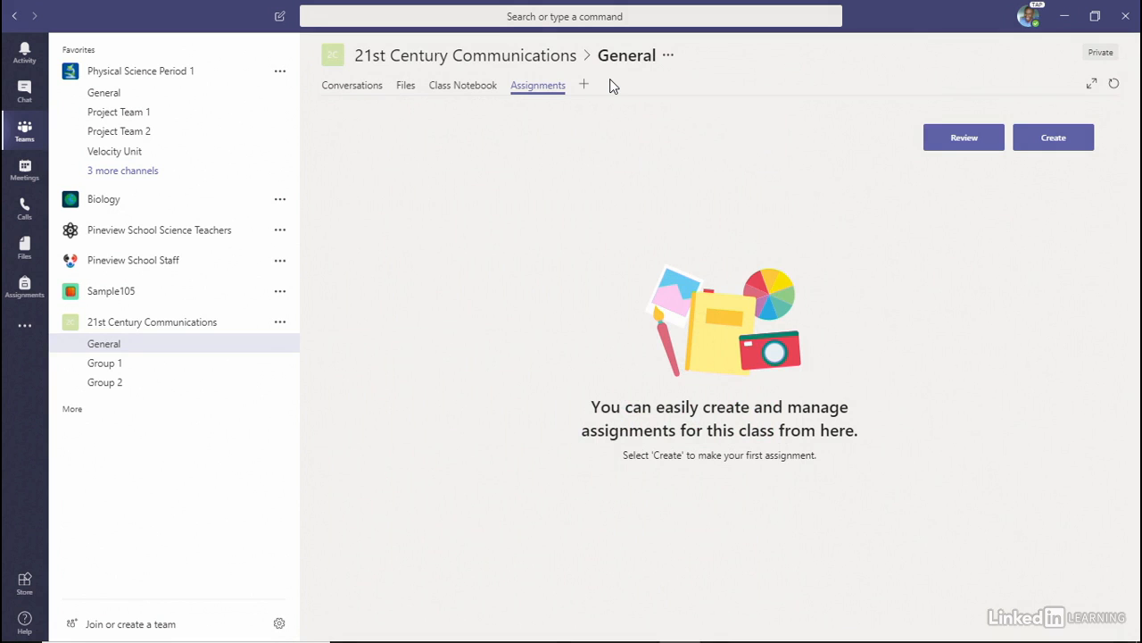
{"action": "left_click", "coordinate": [120, 343]}
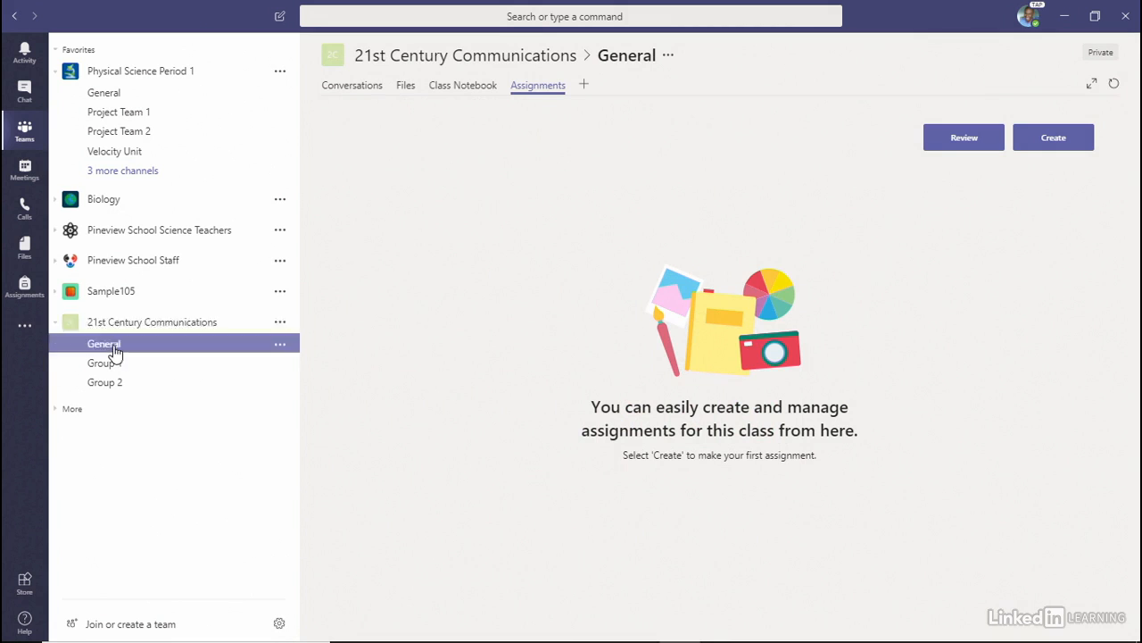